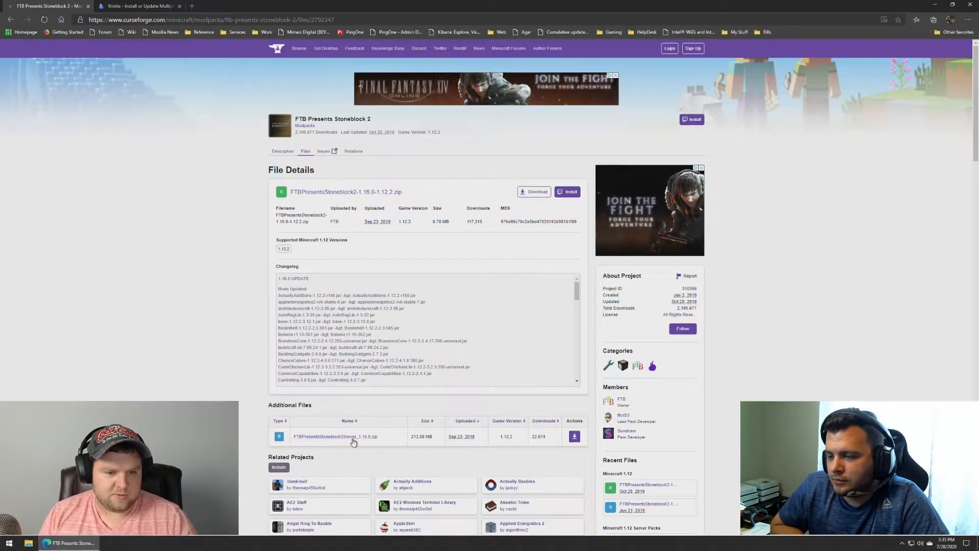
Download the server pack FTBPresentsStoneblock2Server_1.16.0.zip and copy it from the Downloads folder in File Explorer
left_click(577, 439)
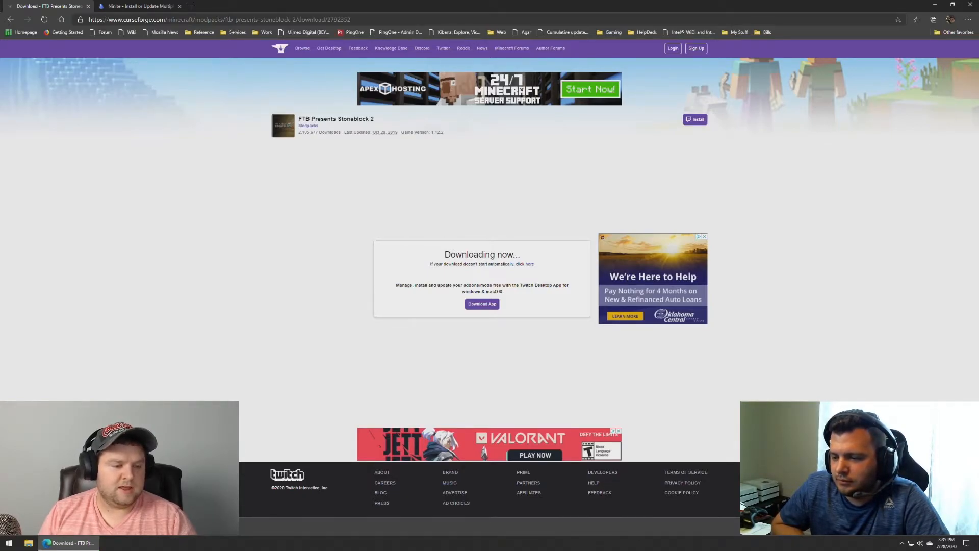
left_click(28, 543)
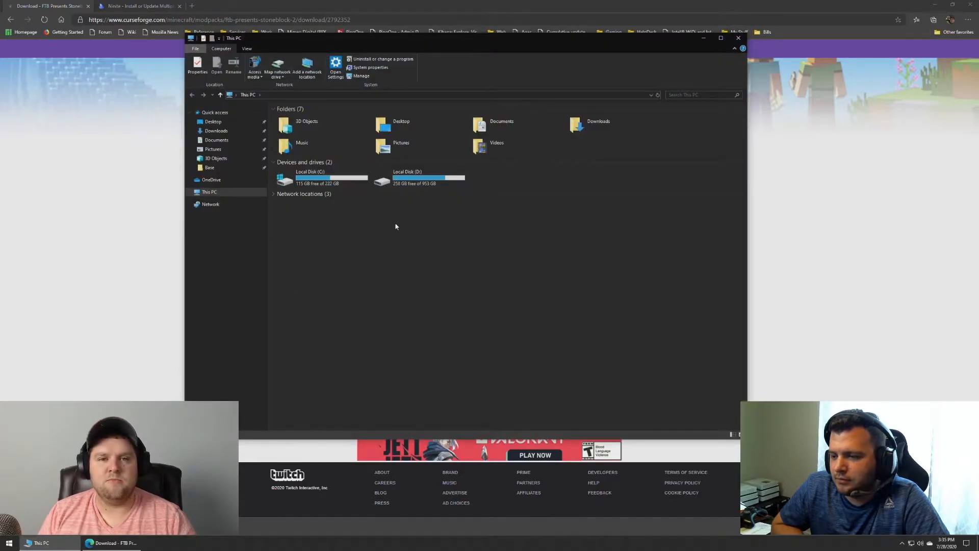
double_click(612, 124)
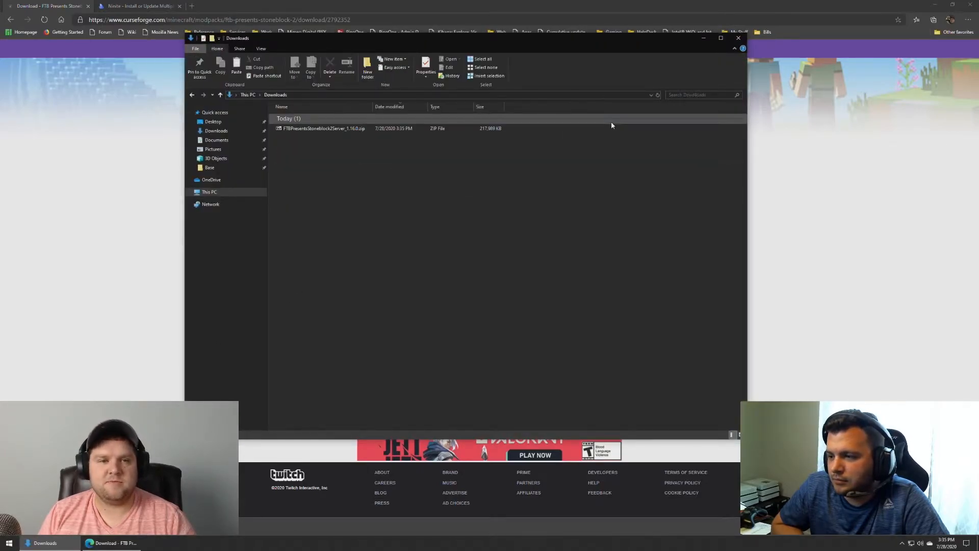
right_click(346, 130)
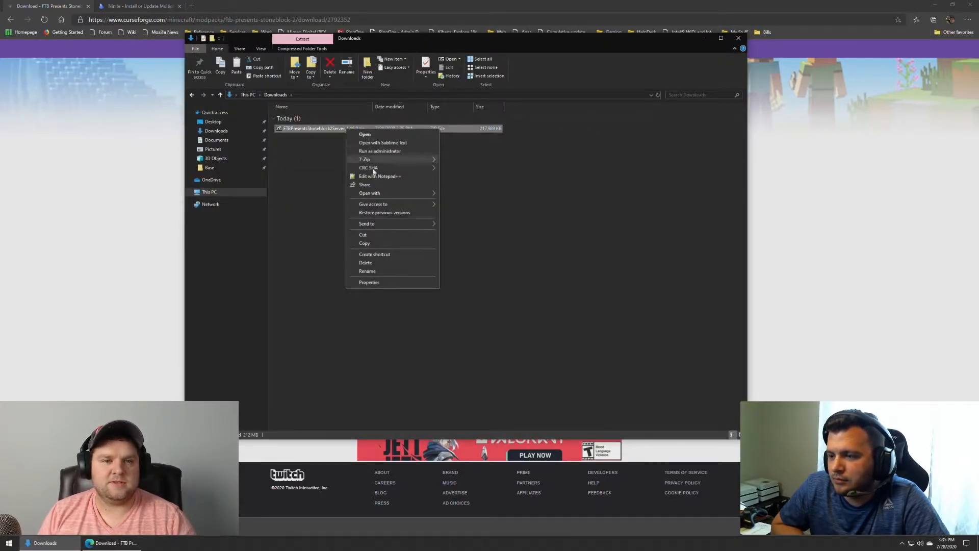
left_click(378, 244)
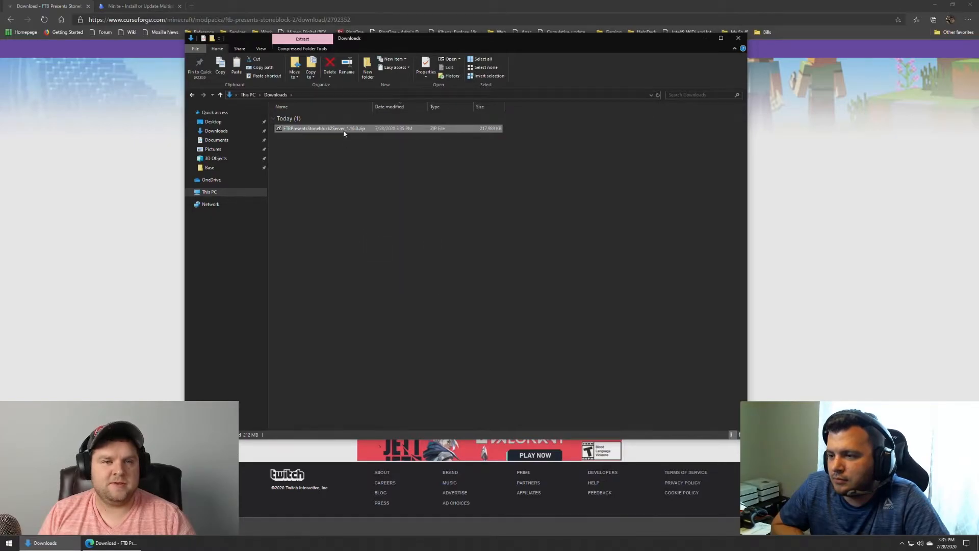
Paste the copied zip into the Minecraft Servers folder on Local Disk (D:)
left_click(210, 193)
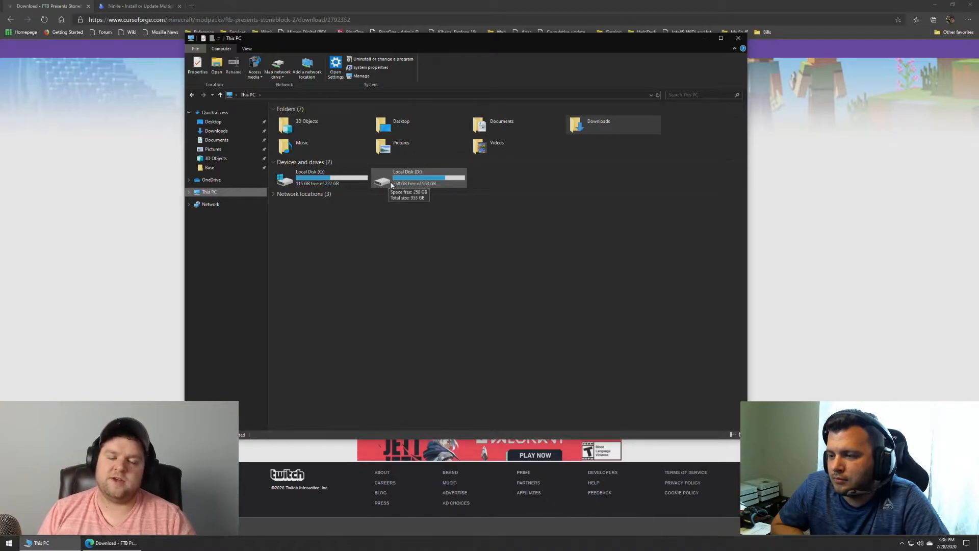
double_click(454, 183)
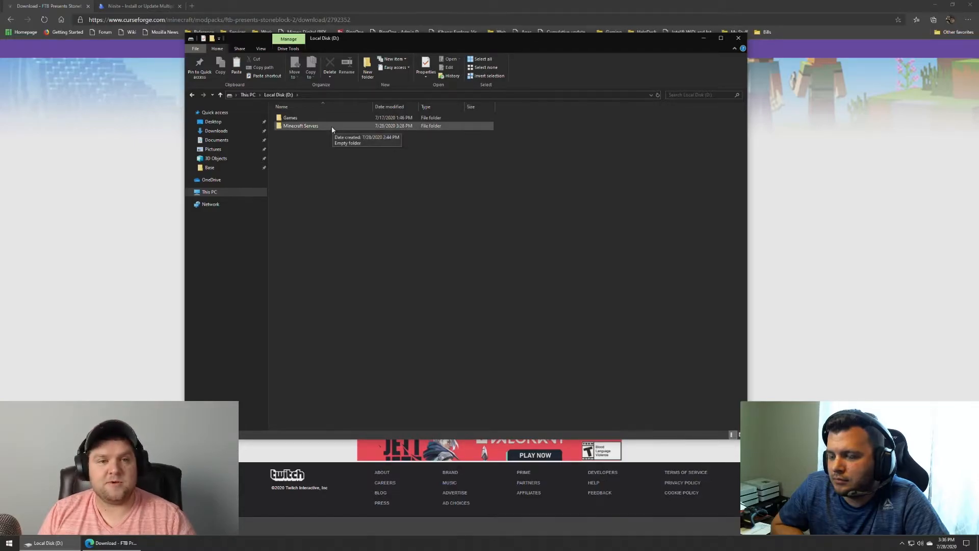
double_click(332, 128)
right_click(319, 156)
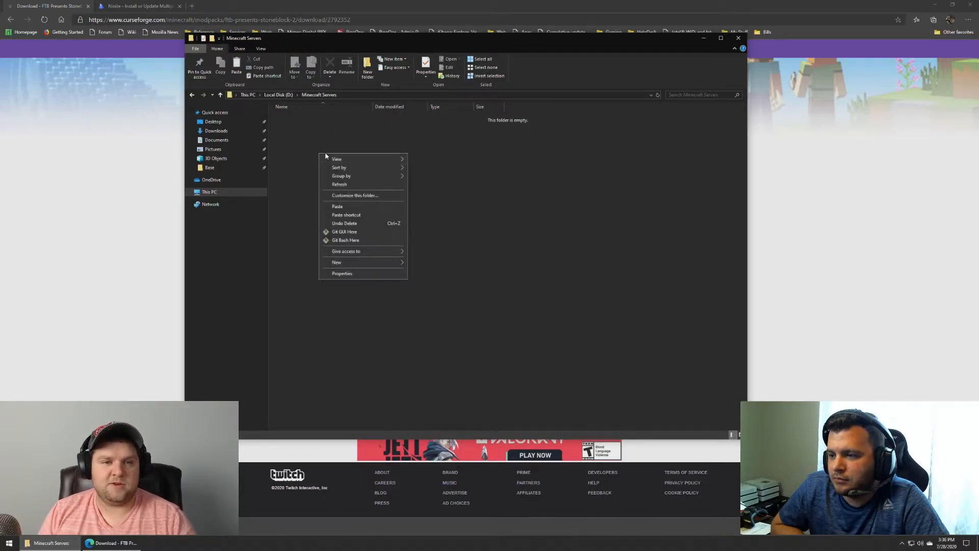
left_click(359, 207)
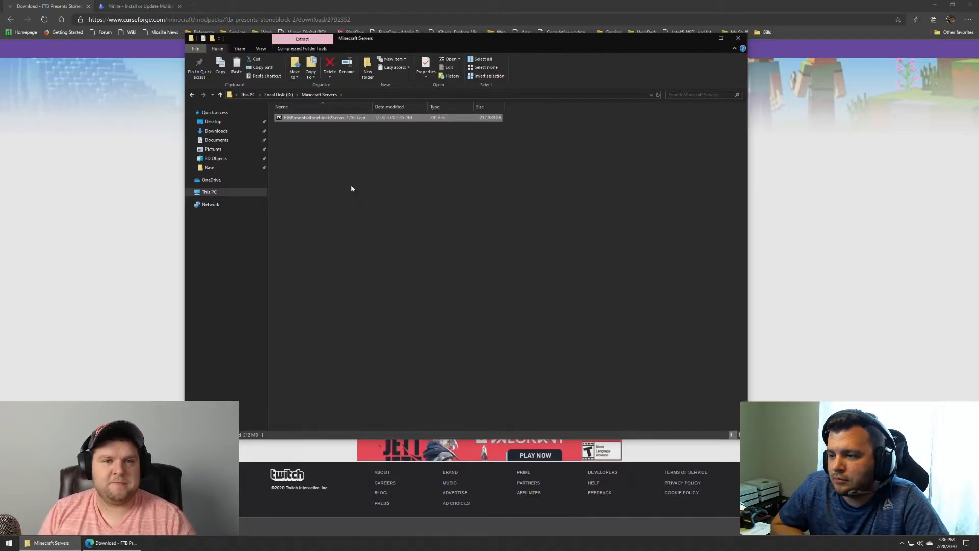
Extract the server zip with 7-Zip into its own folder named FTBPresentsStoneblock2Server_1.16.0
left_click(317, 121)
right_click(318, 121)
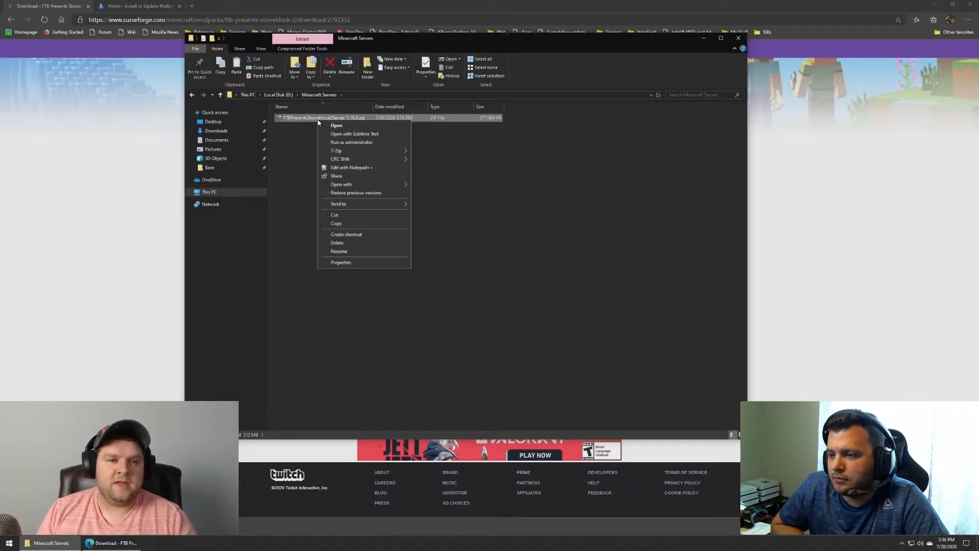
mouse_move(384, 150)
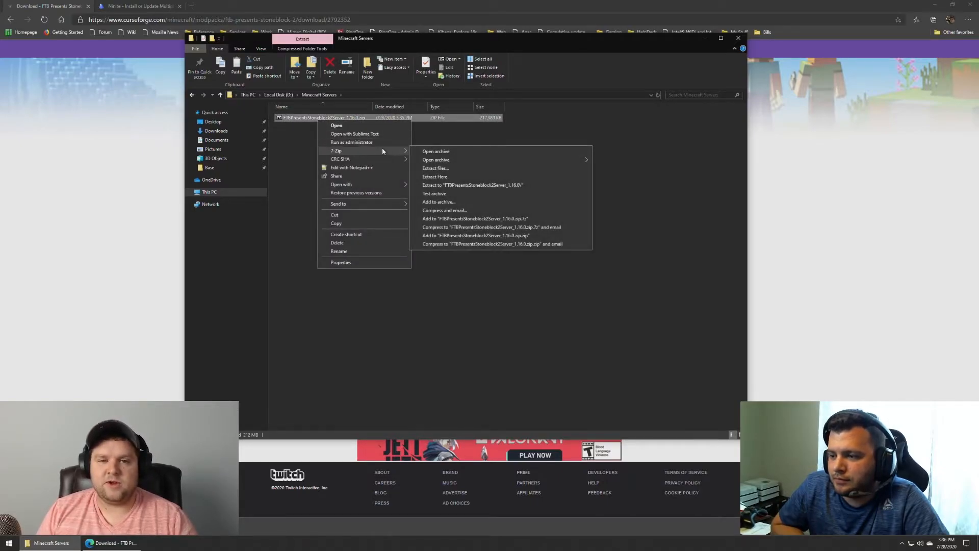
left_click(507, 186)
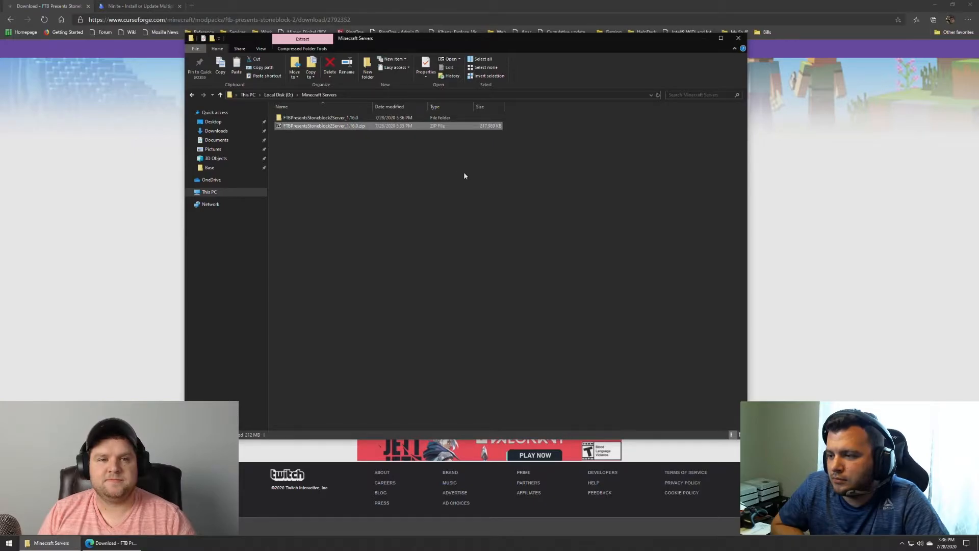
Run ServerStart.bat from the extracted server folder to generate the server files, and close its console window
double_click(327, 118)
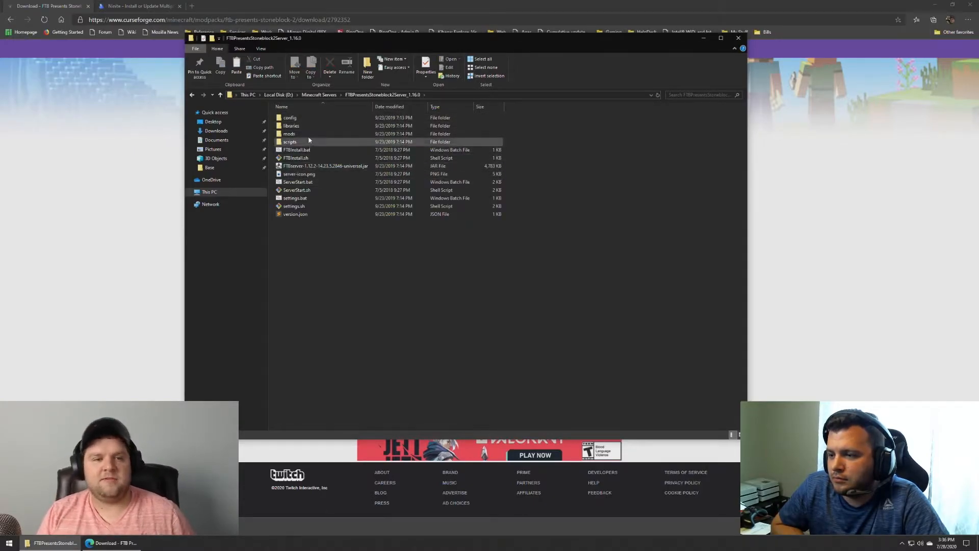
double_click(296, 182)
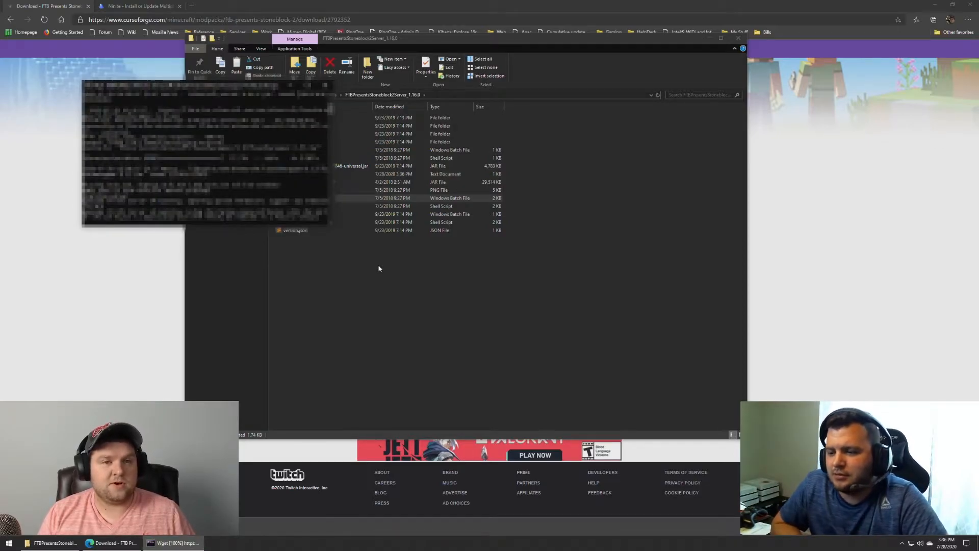
left_click_drag(471, 39, 647, 48)
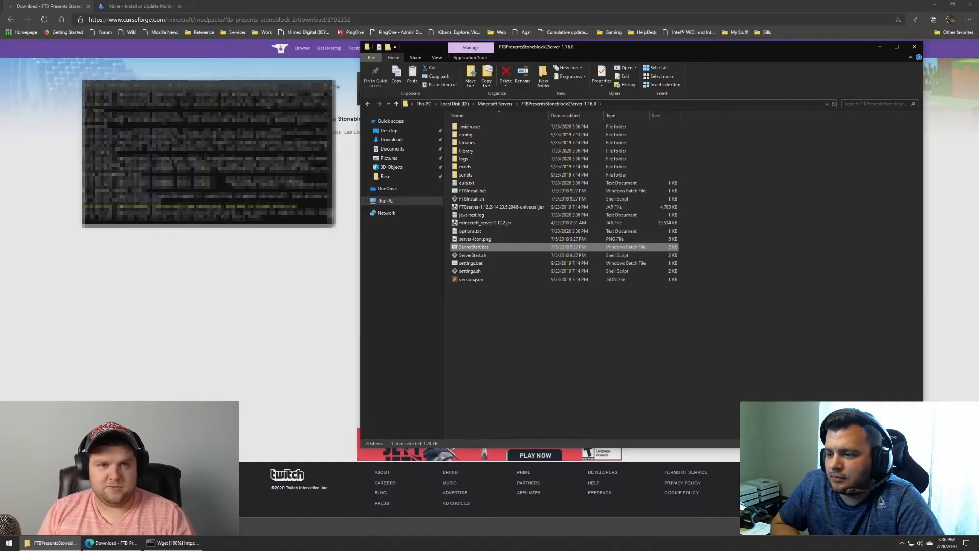
left_click(327, 85)
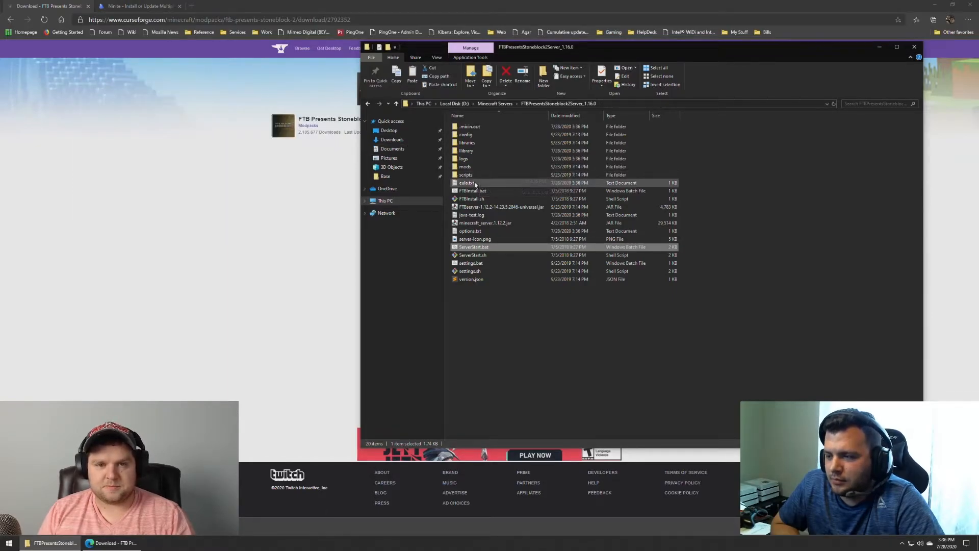
Set eula=true in eula.txt, save and close it, and run ServerStart.bat again
double_click(474, 183)
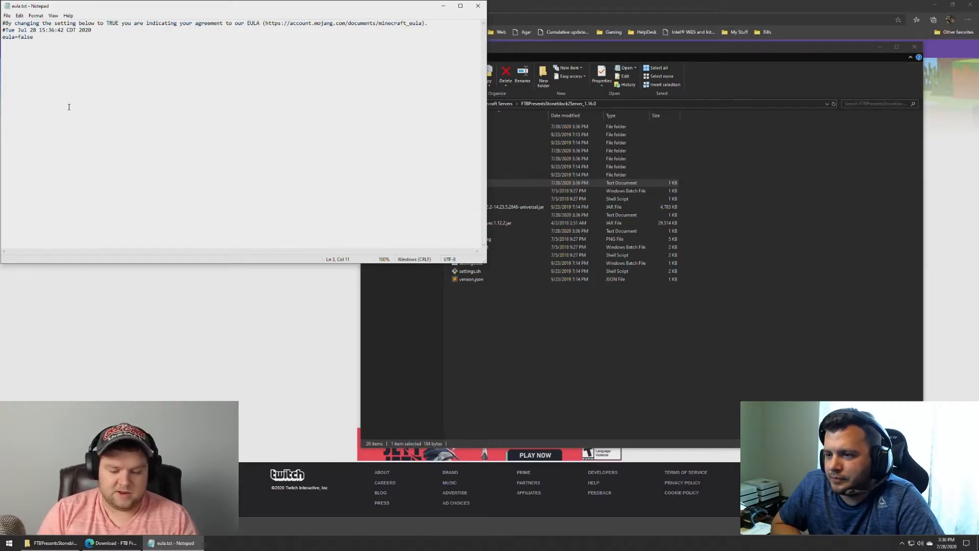
key("BackSpace")
key("BackSpace")
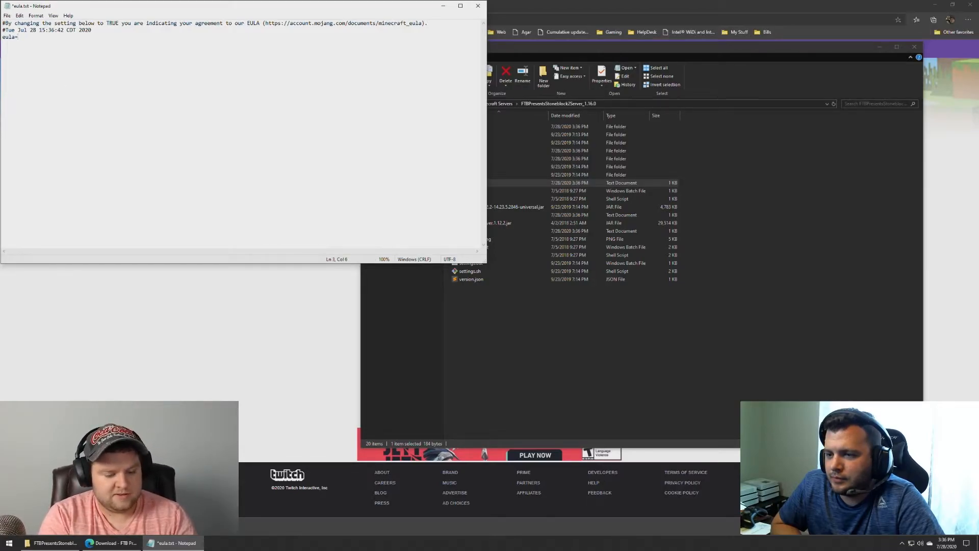
left_click(8, 16)
left_click(23, 53)
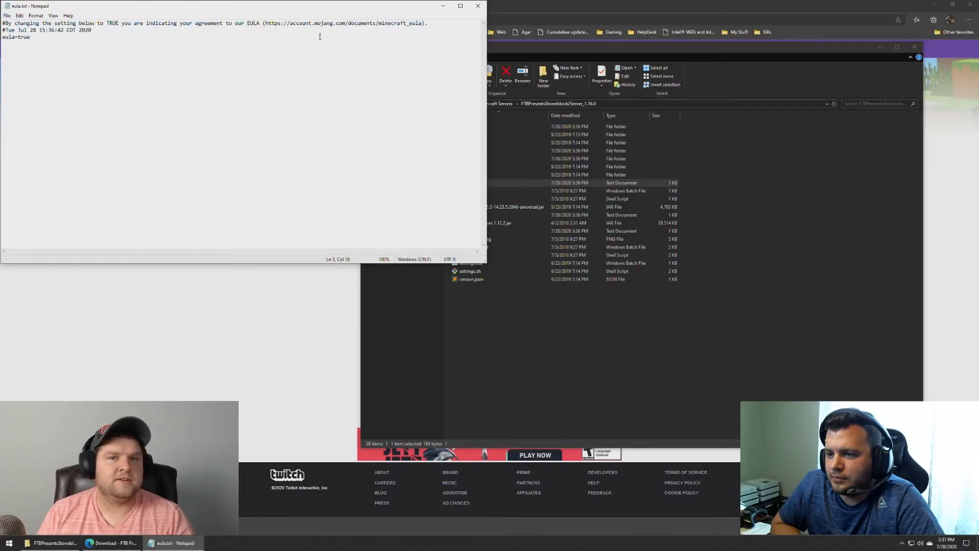
left_click(478, 6)
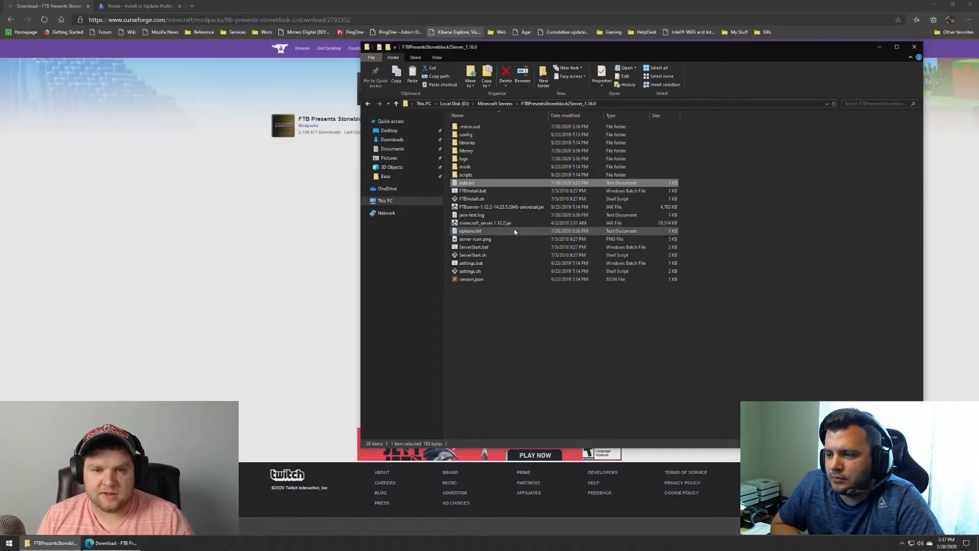
double_click(492, 250)
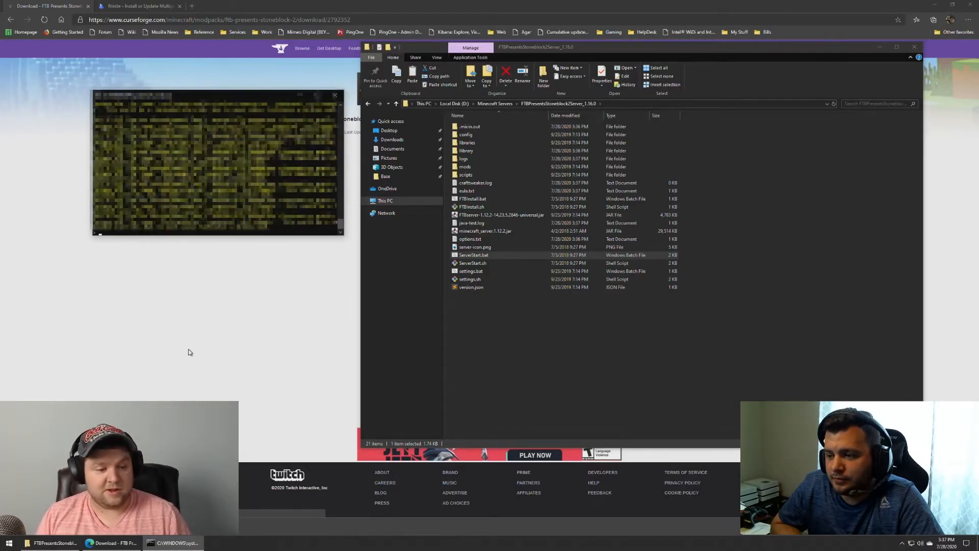
Start FTB_Launcher.exe from the Games\Minecraft folder on drive D and continue without downloading the new FTB App
left_click(410, 199)
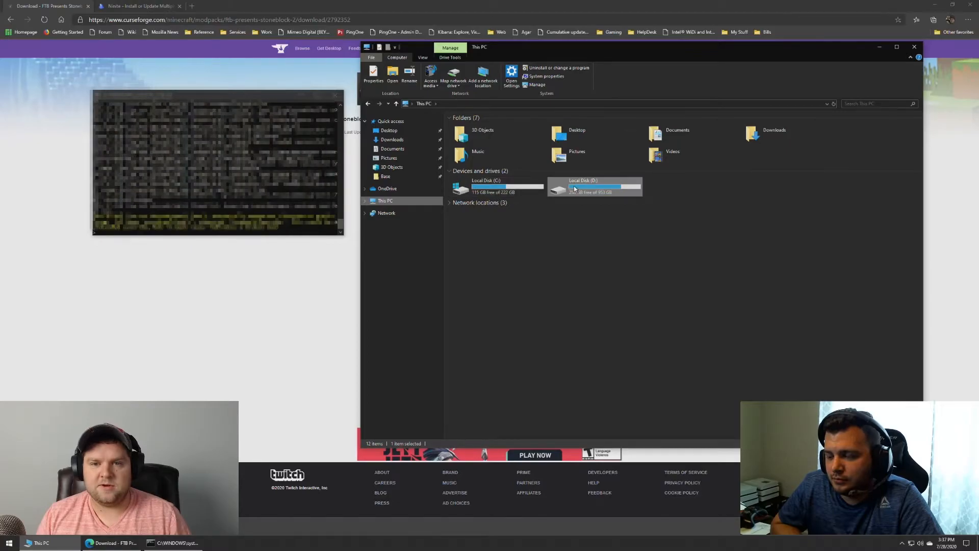
double_click(574, 189)
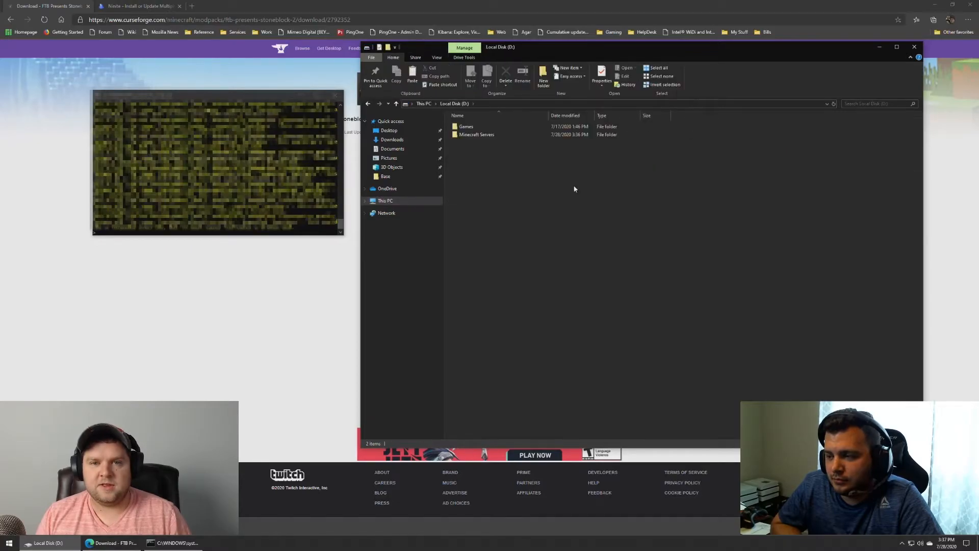
double_click(484, 127)
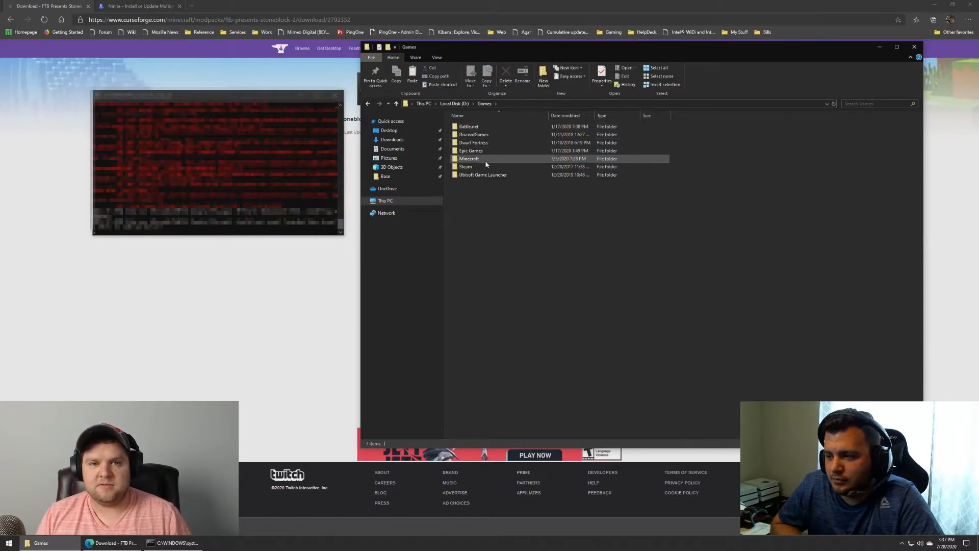
double_click(487, 159)
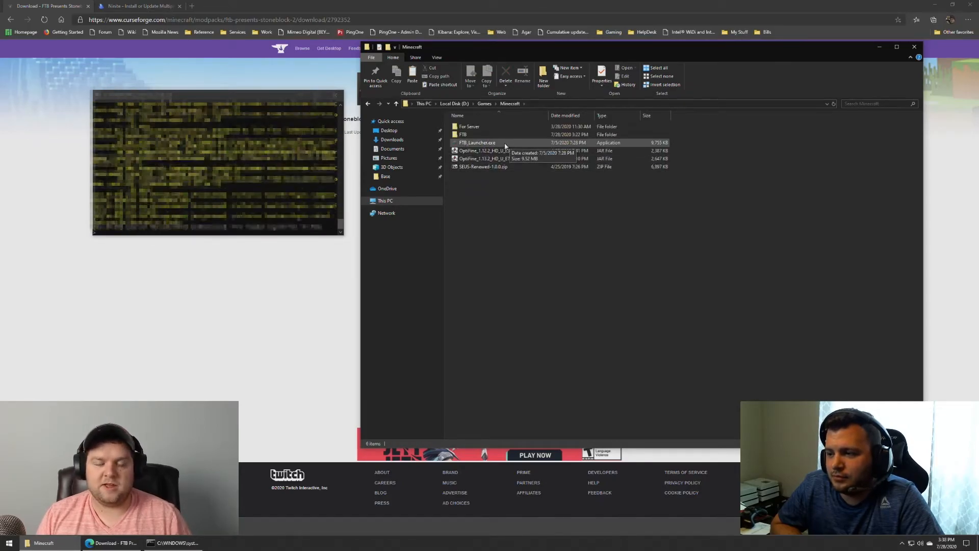
double_click(505, 145)
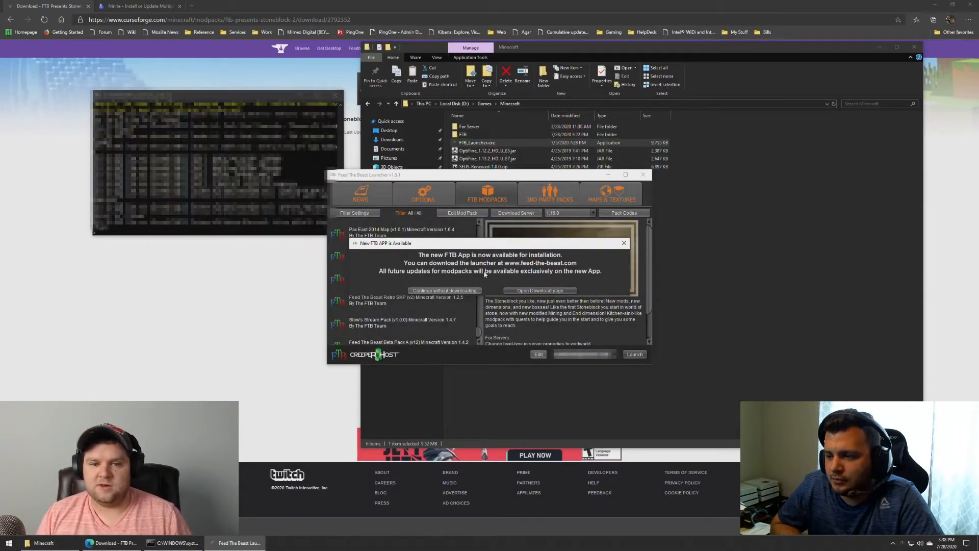
left_click(468, 291)
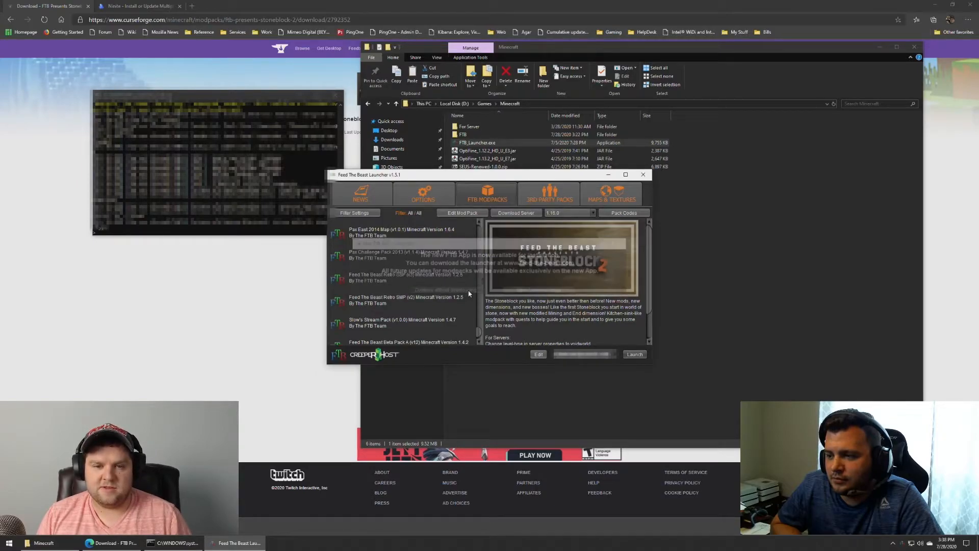
Choose version 1.16.0 of the FTB Presents Stoneblock 2 modpack and launch it
scroll(482, 238, "up", 3)
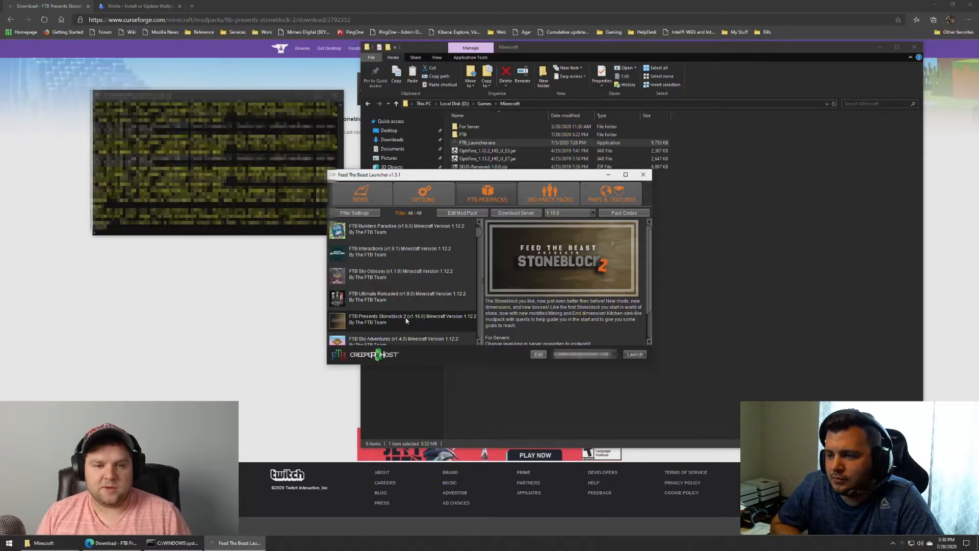
left_click(587, 213)
scroll(579, 224, "up", 1)
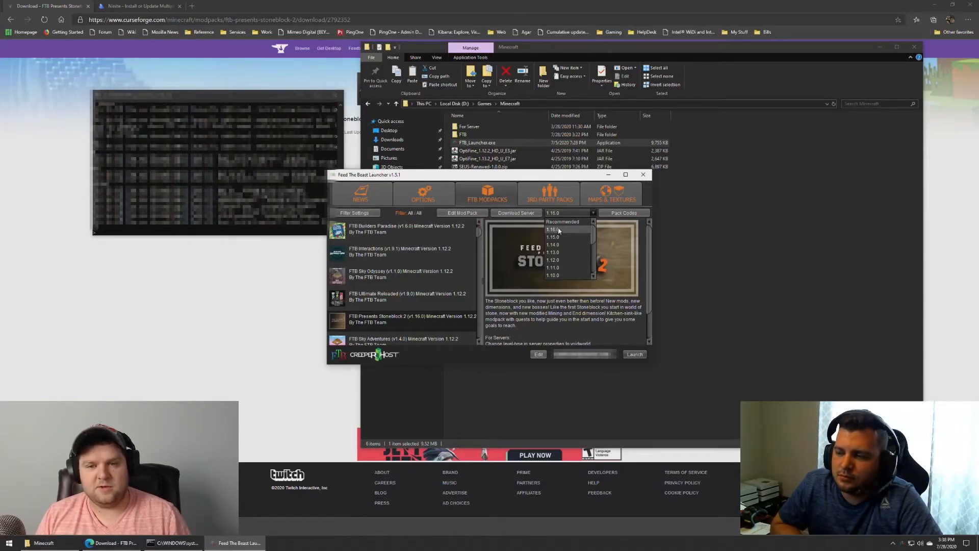
left_click(565, 230)
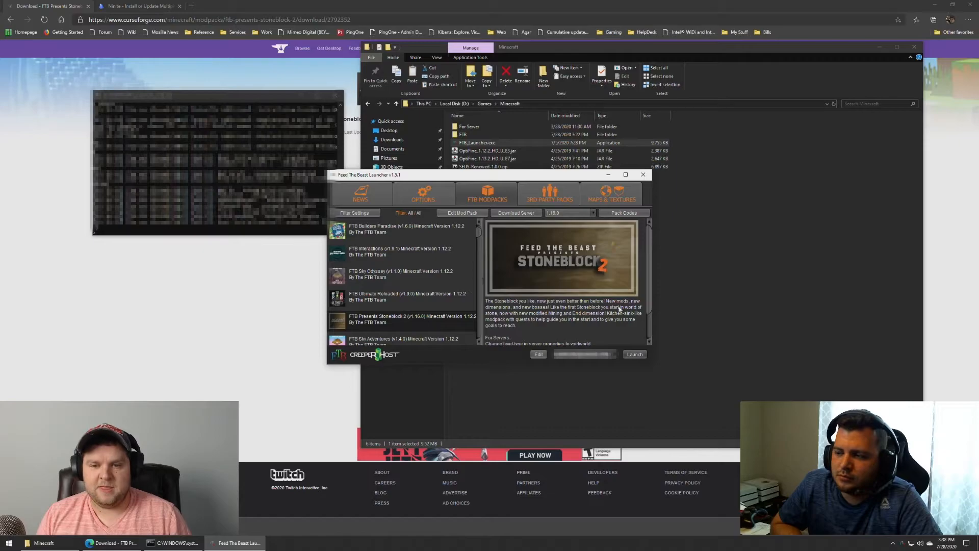
left_click(636, 357)
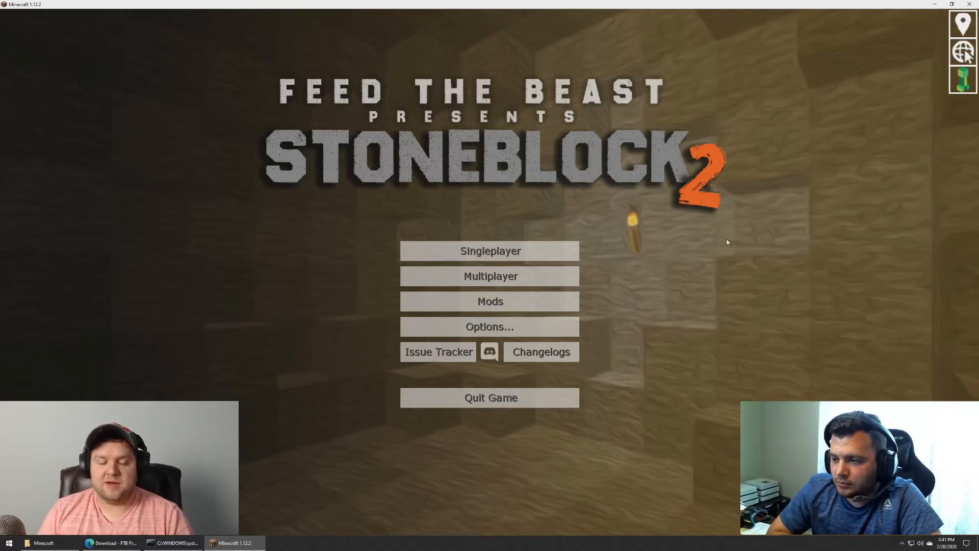
Open the multiplayer server list and review the name and address of the Minecraft Server entry
left_click(514, 278)
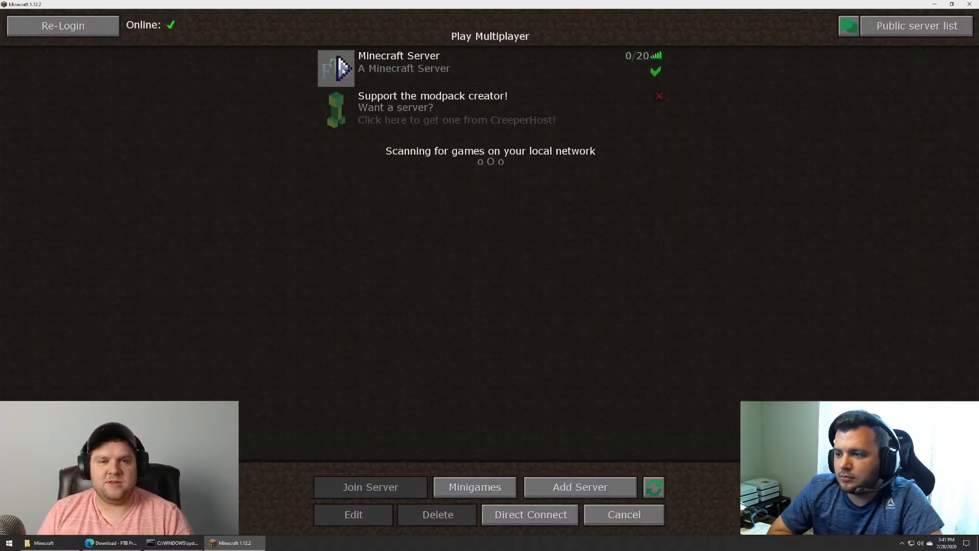
left_click(492, 67)
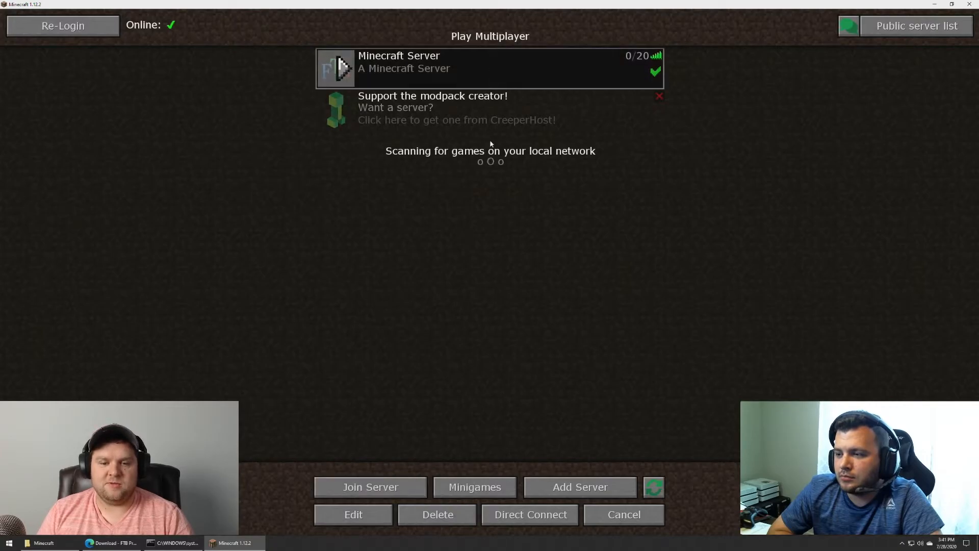
left_click(367, 519)
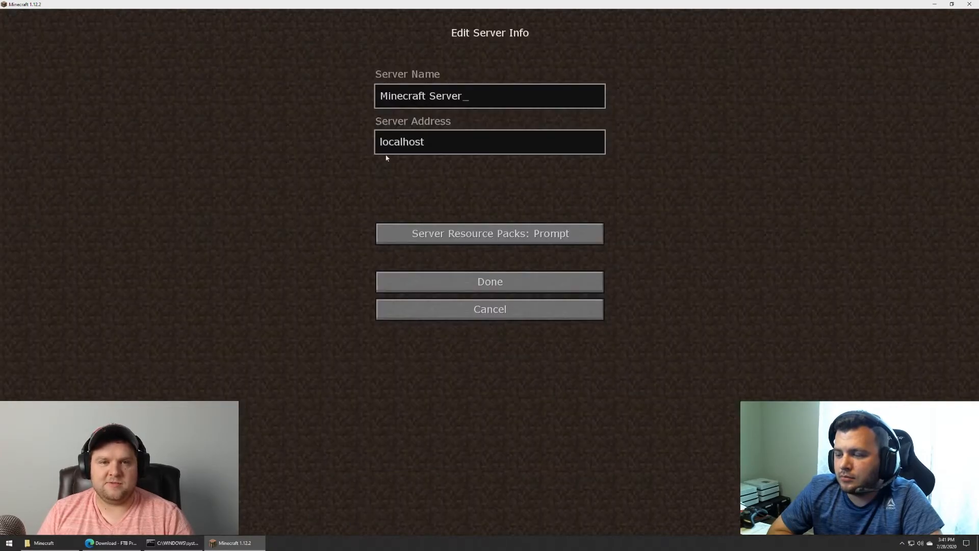
left_click(466, 283)
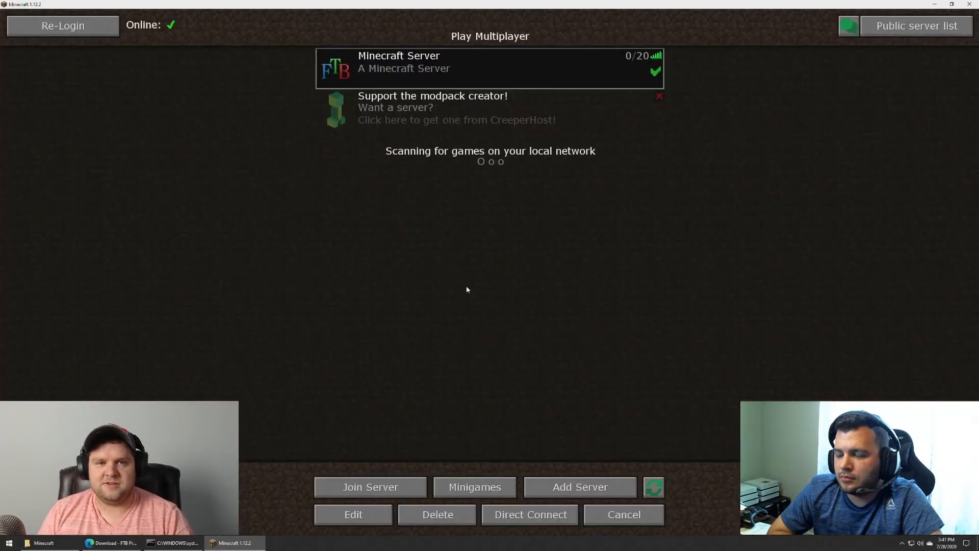
Join the Minecraft Server entry and walk around briefly in the world
left_click(342, 75)
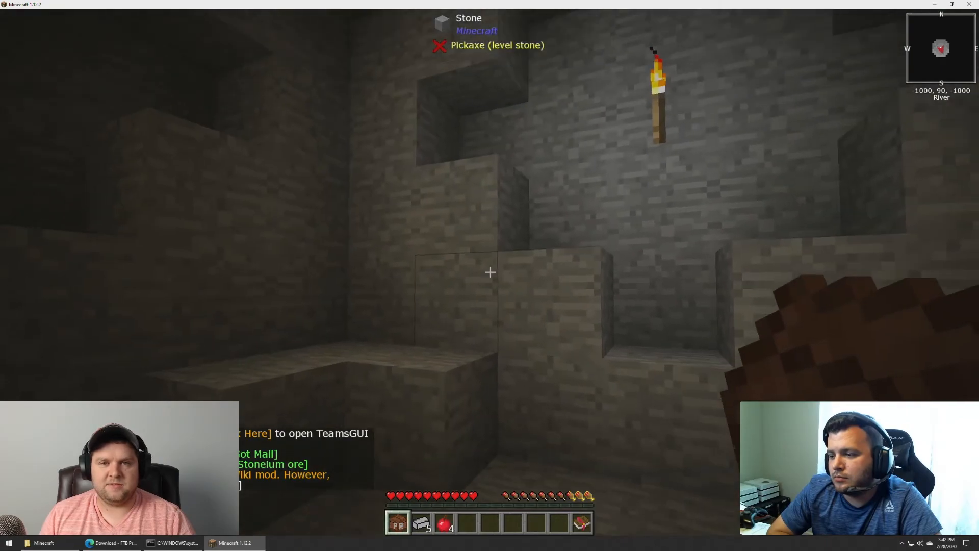
key("s")
key("w")
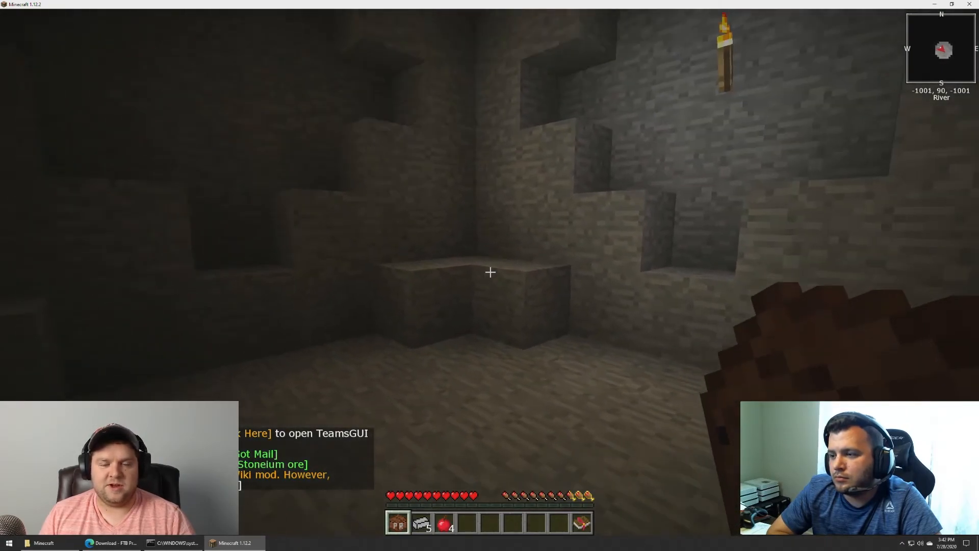
Disconnect from the server and minimize the Minecraft window
key("Escape")
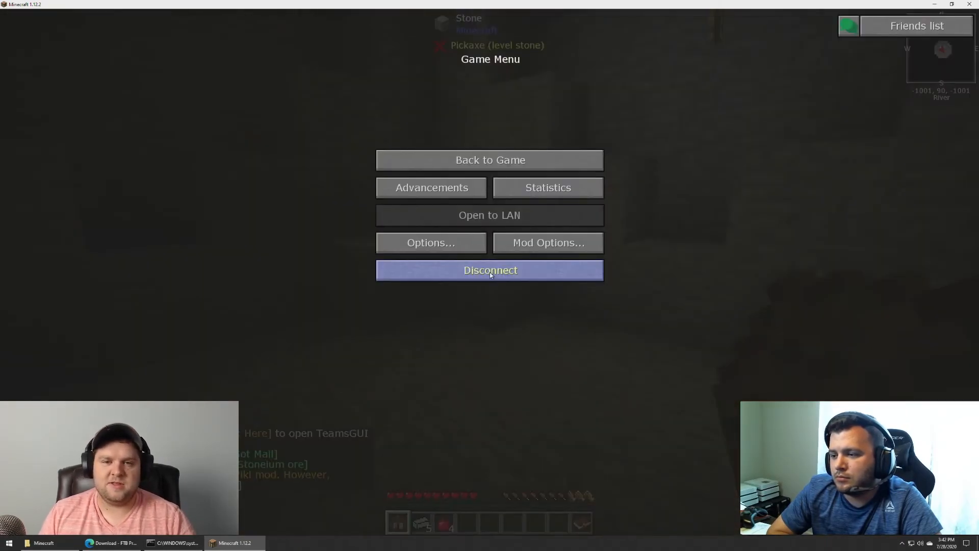
left_click(490, 273)
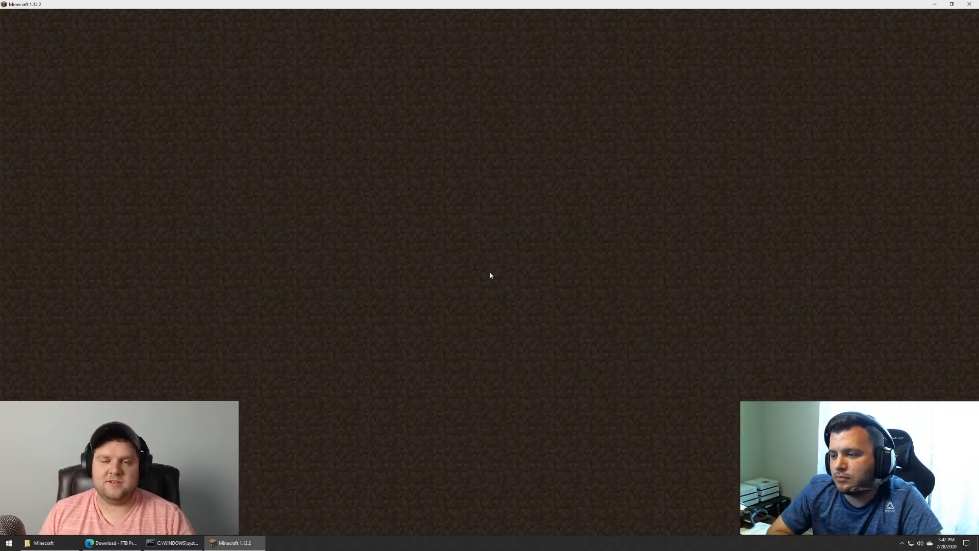
left_click(936, 5)
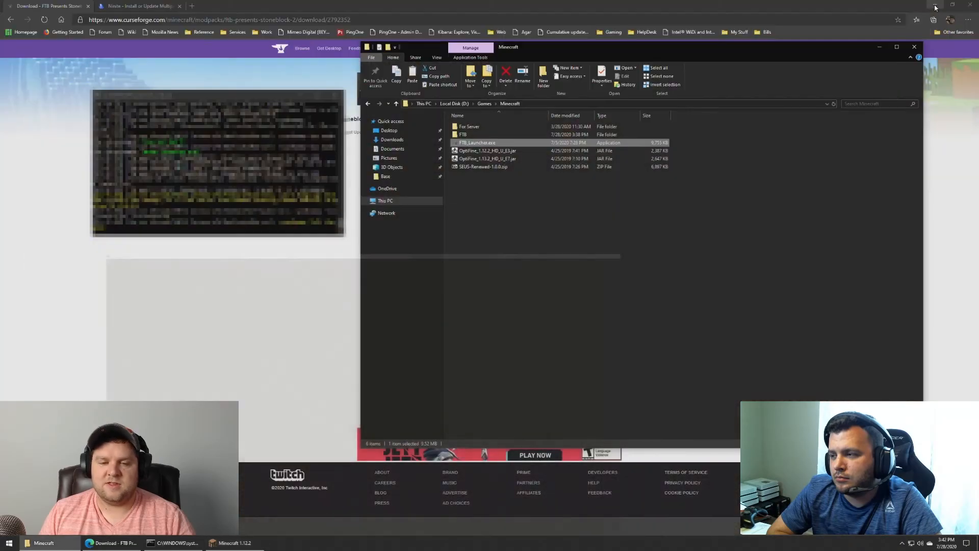